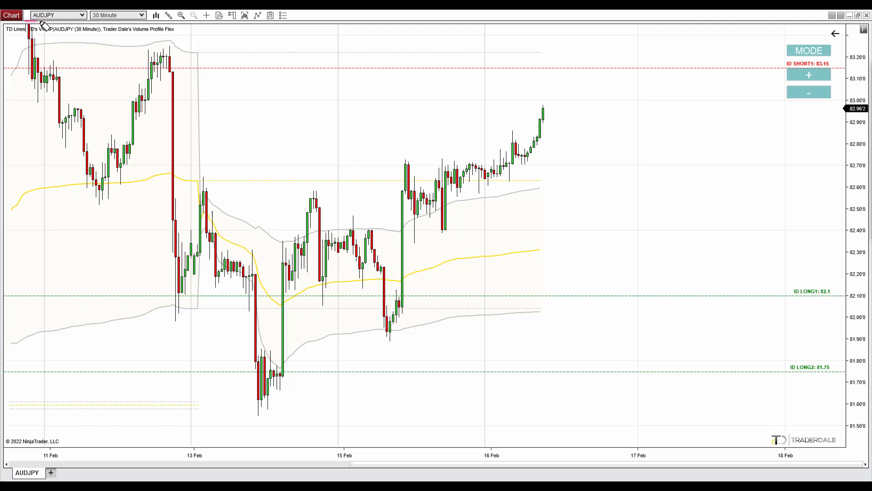
# Step: Underline the AUDJPY symbol and zoom the 30-minute chart in on the bars from 13 Feb onward
pyautogui.moveTo(32, 21); pyautogui.dragTo(99, 28)
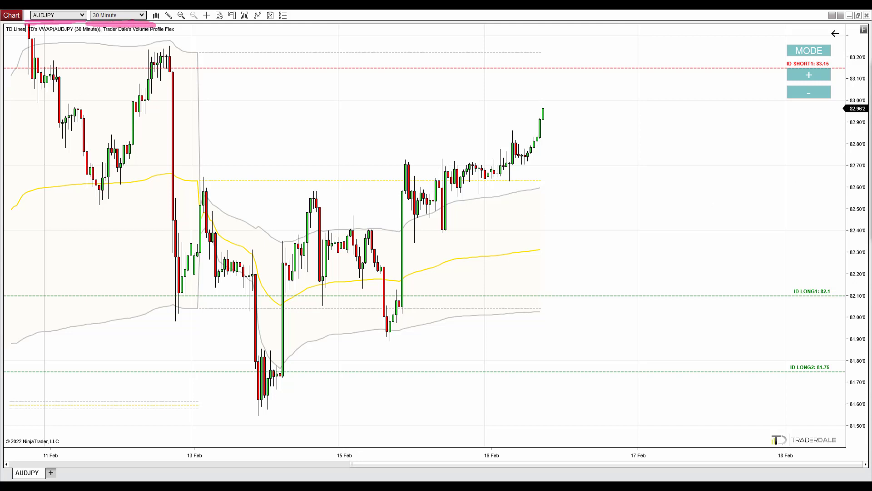
pyautogui.scroll(3, 483, 296)
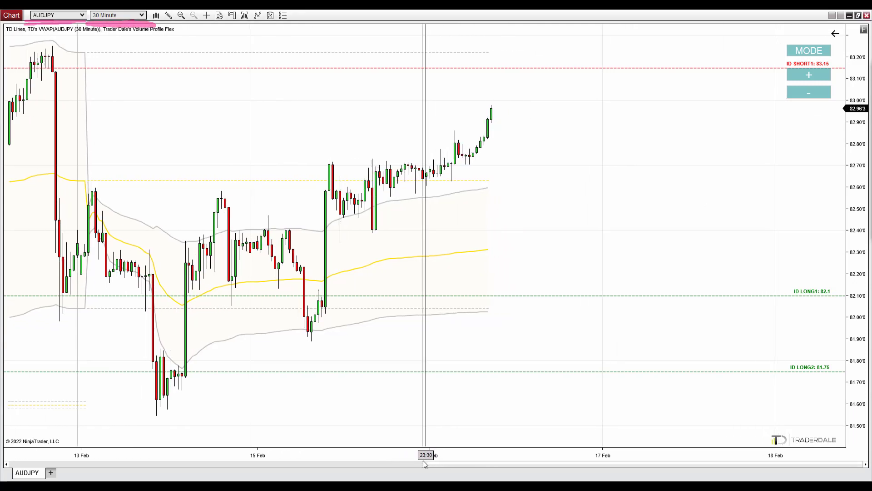
pyautogui.scroll(3, 513, 295)
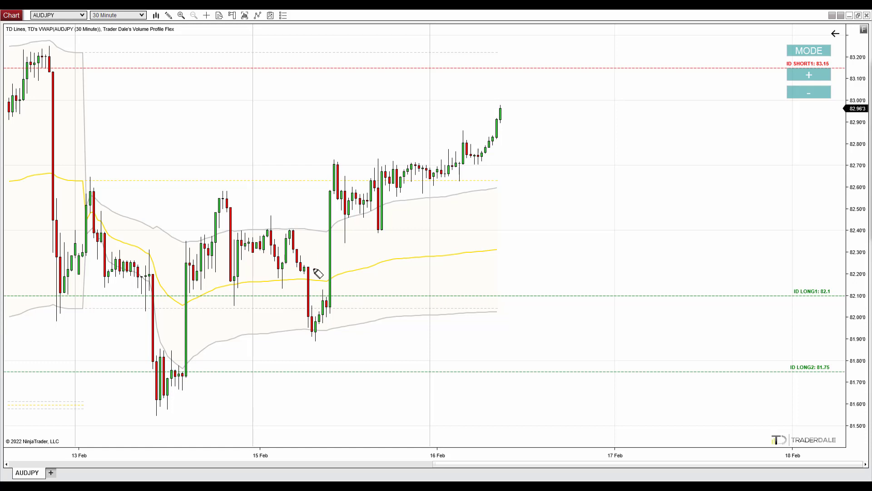
# Step: Trace the 14 and 15 Feb dips and rebounds with pink freehand strokes, a hook and an arch
pyautogui.moveTo(285, 234)
pyautogui.mouseDown()
pyautogui.moveTo(316, 337)
pyautogui.moveTo(364, 199)
pyautogui.mouseUp()
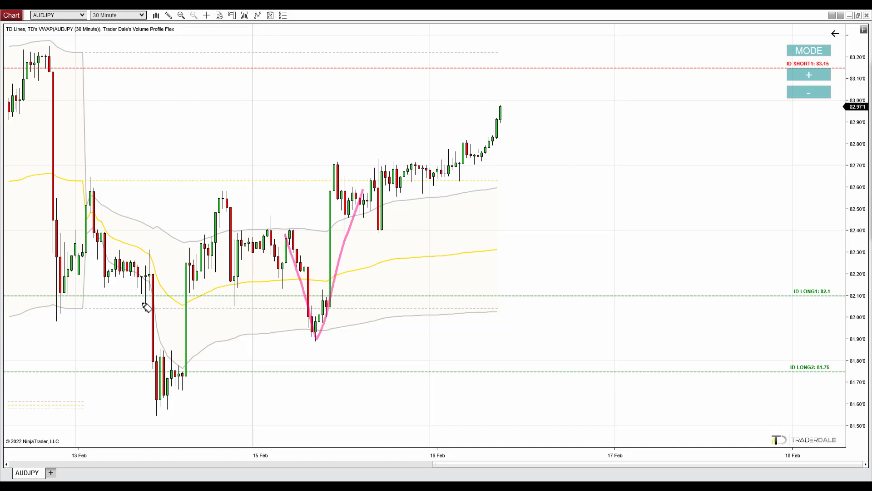
pyautogui.moveTo(150, 275)
pyautogui.mouseDown()
pyautogui.moveTo(166, 416)
pyautogui.moveTo(214, 260)
pyautogui.mouseUp()
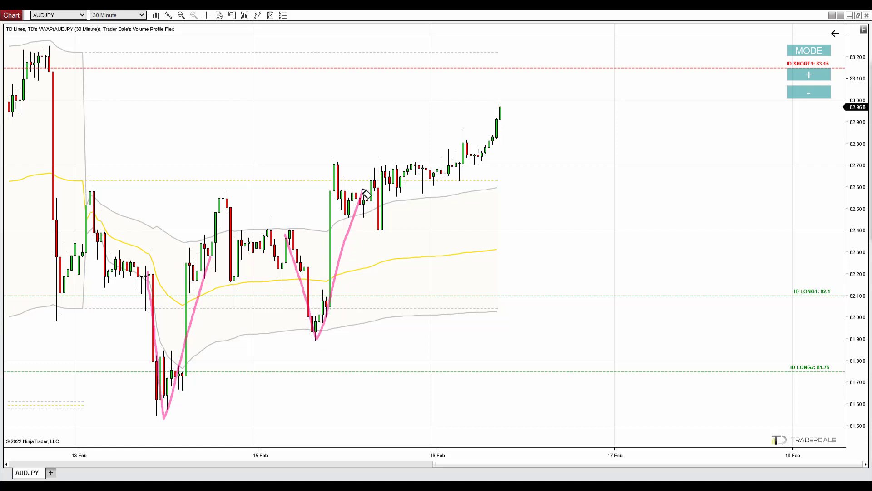
pyautogui.moveTo(347, 201)
pyautogui.mouseDown()
pyautogui.moveTo(364, 200)
pyautogui.moveTo(369, 214)
pyautogui.mouseUp()
pyautogui.moveTo(191, 279)
pyautogui.mouseDown()
pyautogui.moveTo(205, 272)
pyautogui.moveTo(225, 278)
pyautogui.mouseUp()
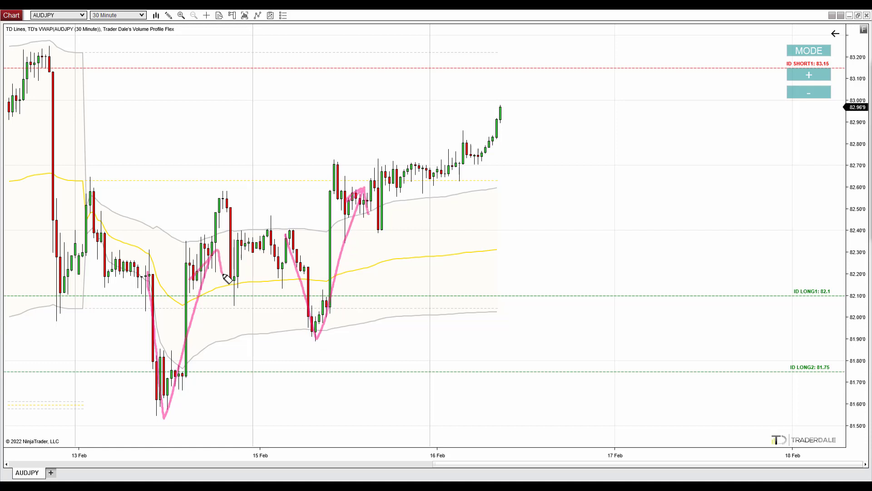
pyautogui.moveTo(151, 277)
pyautogui.mouseDown()
pyautogui.moveTo(171, 419)
pyautogui.moveTo(217, 253)
pyautogui.moveTo(229, 280)
pyautogui.mouseUp()
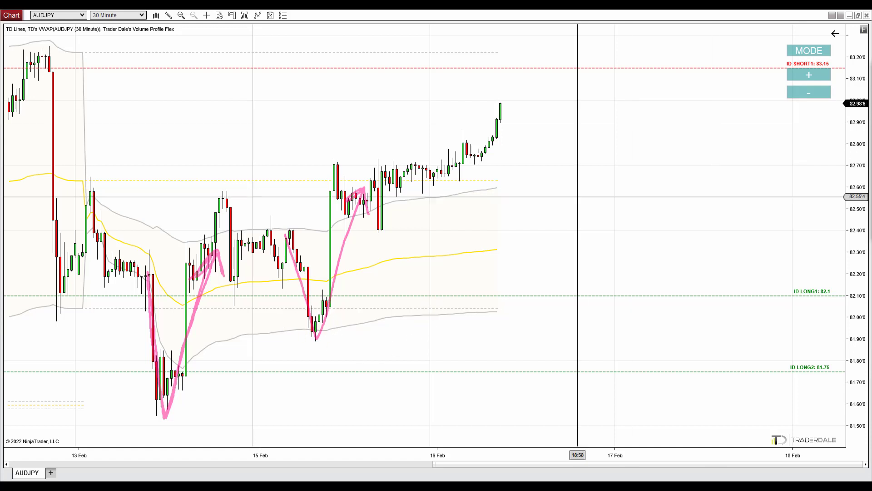
# Step: Widen the bars and pan the AUDJPY chart to frame the 15 Feb price action
pyautogui.click(395, 199)
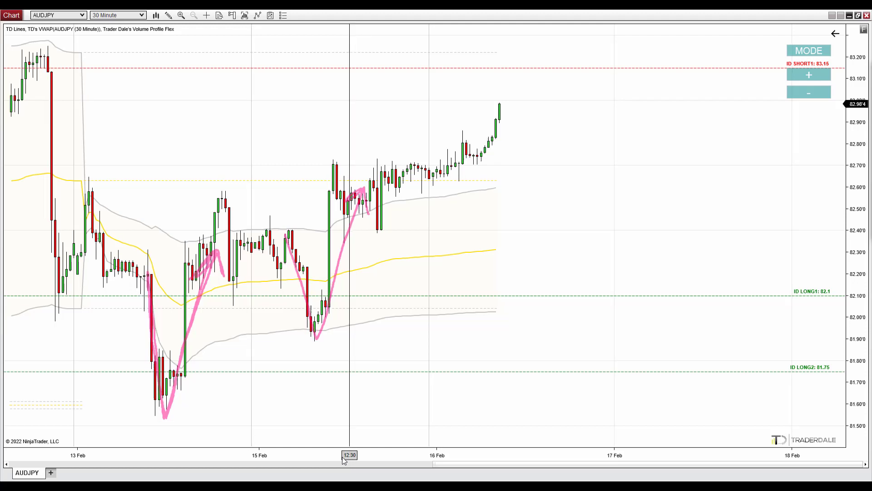
pyautogui.moveTo(350, 455); pyautogui.dragTo(323, 454)
pyautogui.moveTo(454, 354); pyautogui.dragTo(501, 362)
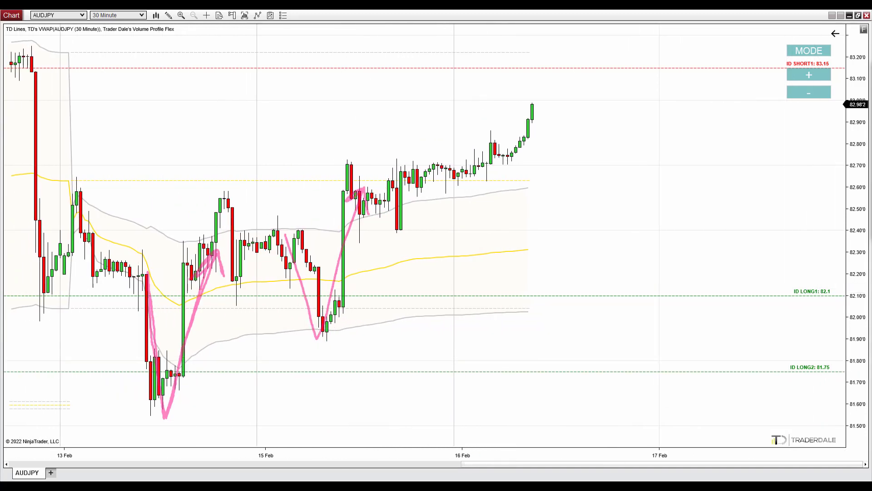
# Step: Draw a volume profile over the 15 Feb dip, trace its V-shaped rally, and circle the lows near 82.00
pyautogui.moveTo(302, 234); pyautogui.dragTo(359, 234)
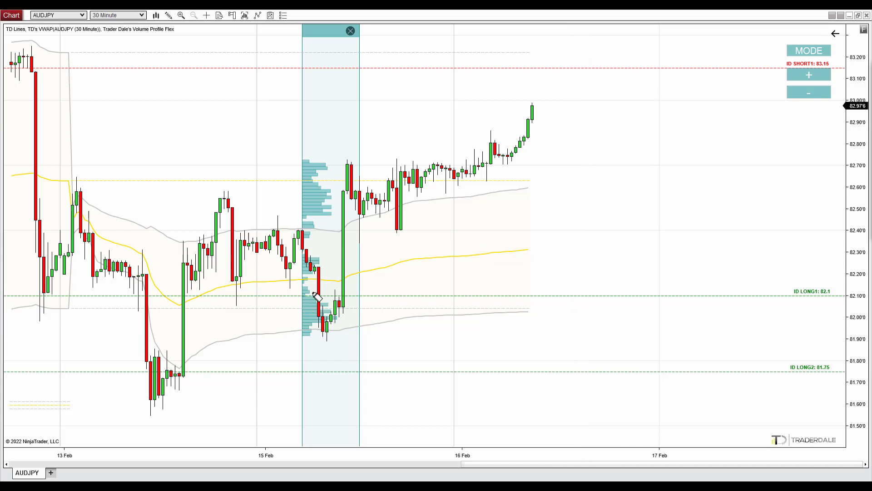
pyautogui.moveTo(298, 230)
pyautogui.mouseDown()
pyautogui.moveTo(328, 331)
pyautogui.moveTo(363, 168)
pyautogui.mouseUp()
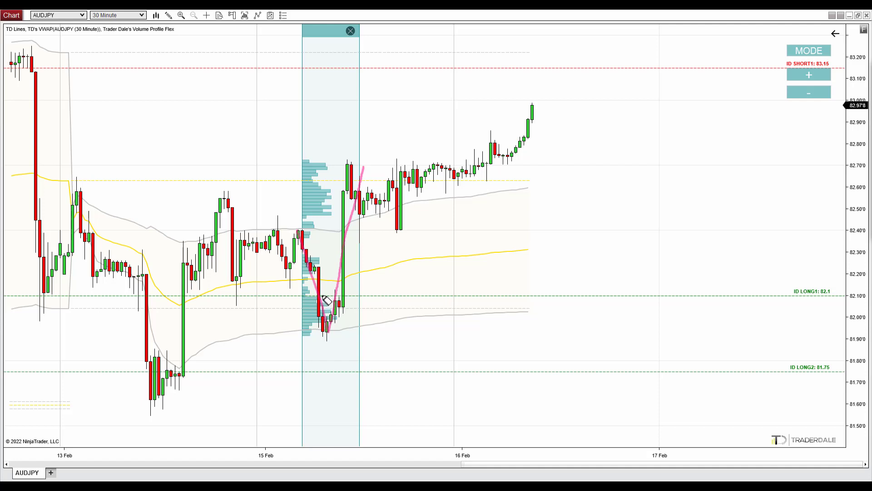
pyautogui.moveTo(318, 293)
pyautogui.mouseDown()
pyautogui.moveTo(306, 296)
pyautogui.moveTo(302, 327)
pyautogui.moveTo(352, 319)
pyautogui.moveTo(325, 294)
pyautogui.moveTo(314, 296)
pyautogui.mouseUp()
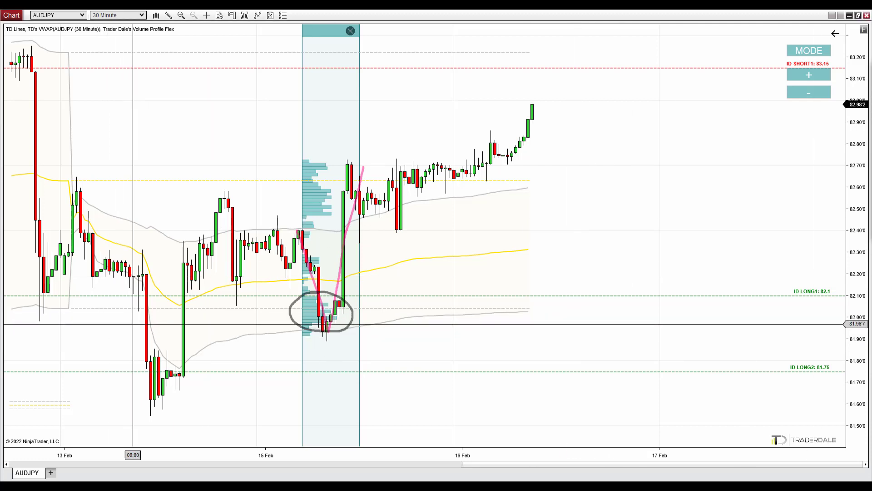
# Step: Draw a 14 Feb volume profile, box the lows near 81.75, and narrow the profile back to 14 Feb
pyautogui.moveTo(138, 328)
pyautogui.mouseDown()
pyautogui.moveTo(204, 350)
pyautogui.moveTo(133, 399)
pyautogui.moveTo(191, 400)
pyautogui.moveTo(179, 370)
pyautogui.moveTo(140, 388)
pyautogui.mouseUp()
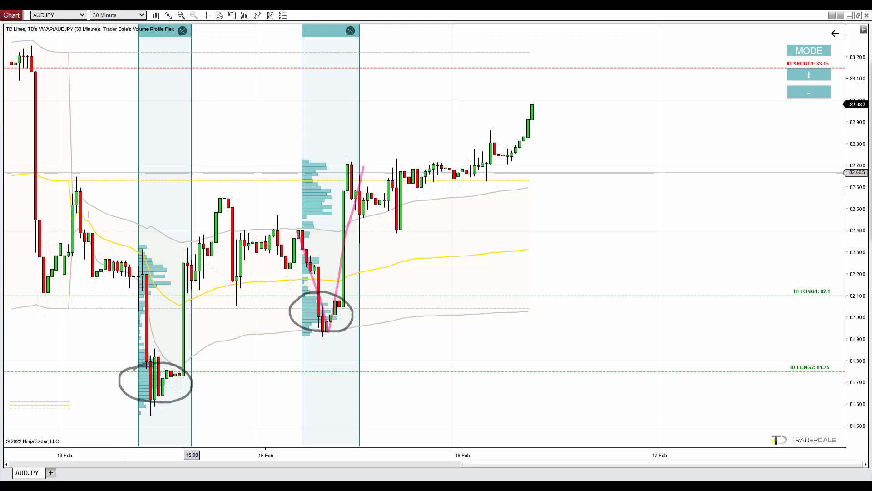
pyautogui.click(195, 257)
pyautogui.moveTo(196, 256); pyautogui.dragTo(434, 285)
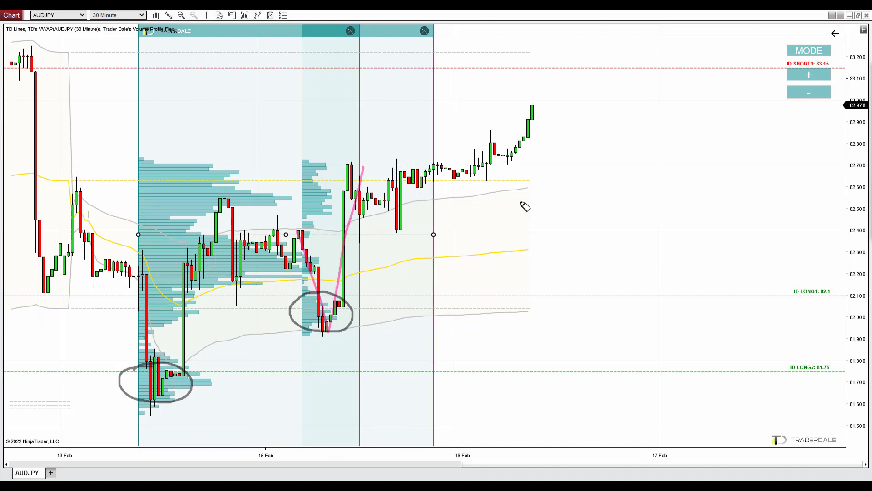
pyautogui.moveTo(136, 365)
pyautogui.mouseDown()
pyautogui.moveTo(214, 390)
pyautogui.moveTo(132, 402)
pyautogui.moveTo(132, 372)
pyautogui.mouseUp()
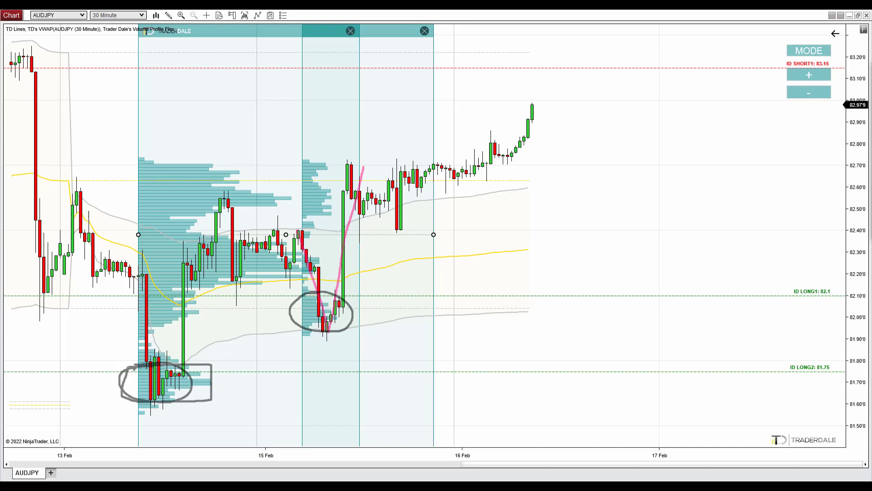
pyautogui.moveTo(434, 234); pyautogui.dragTo(224, 274)
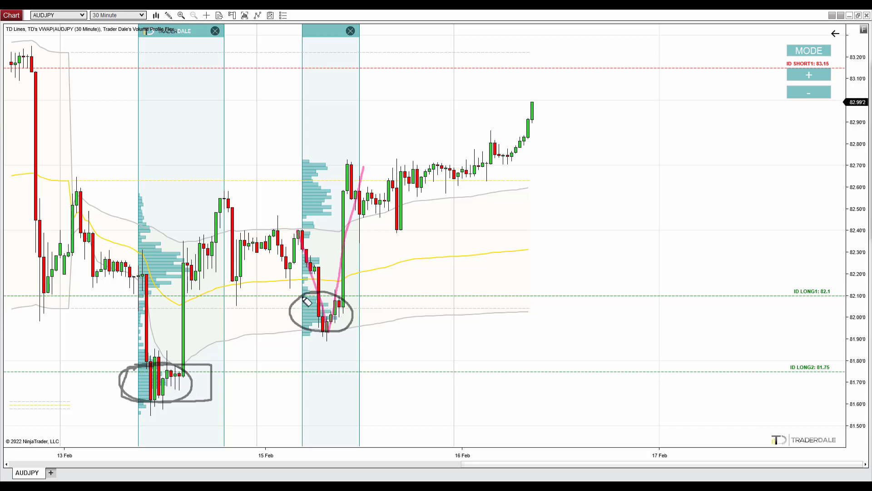
# Step: Draw lines at 82.10 and 81.75 labelled S1 and S2, plus a dashed pink drop to S1
pyautogui.moveTo(284, 296)
pyautogui.mouseDown()
pyautogui.moveTo(817, 295)
pyautogui.moveTo(804, 282)
pyautogui.moveTo(849, 306)
pyautogui.moveTo(785, 296)
pyautogui.mouseUp()
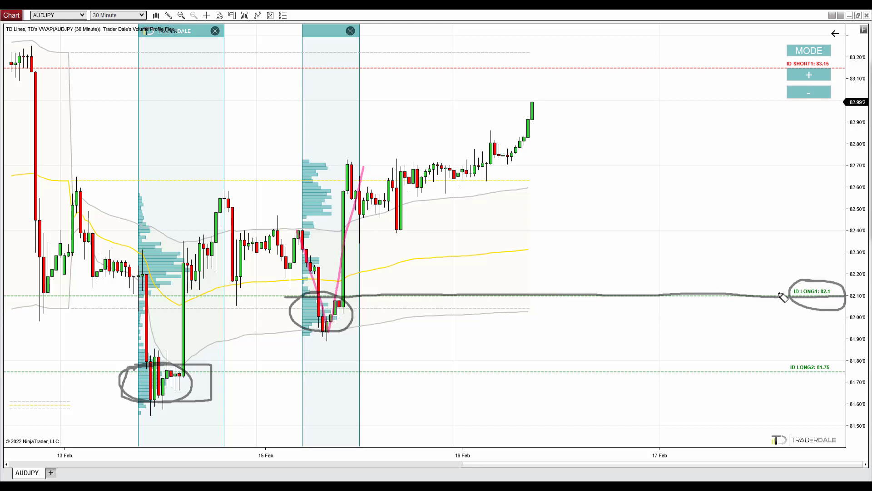
pyautogui.moveTo(133, 377)
pyautogui.mouseDown()
pyautogui.moveTo(688, 382)
pyautogui.moveTo(854, 373)
pyautogui.moveTo(814, 381)
pyautogui.moveTo(840, 359)
pyautogui.moveTo(823, 355)
pyautogui.mouseUp()
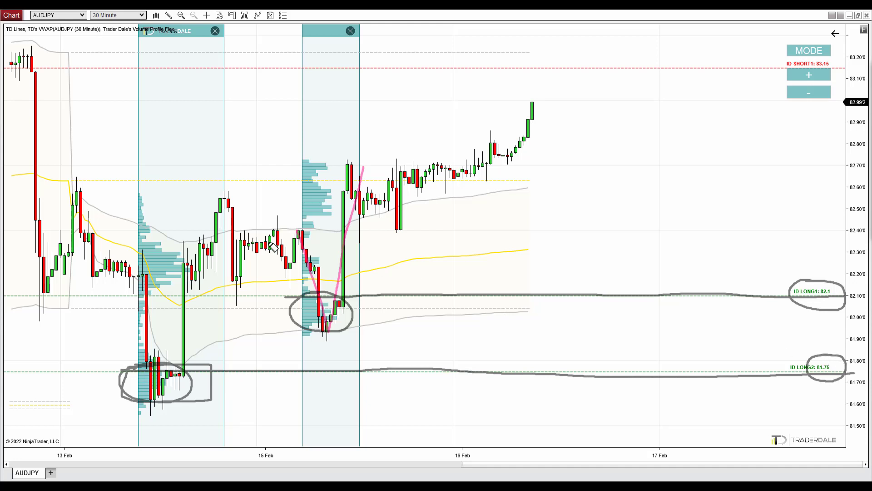
pyautogui.moveTo(616, 308)
pyautogui.mouseDown()
pyautogui.moveTo(594, 314)
pyautogui.moveTo(598, 331)
pyautogui.moveTo(633, 321)
pyautogui.moveTo(634, 334)
pyautogui.mouseUp()
pyautogui.moveTo(606, 388)
pyautogui.mouseDown()
pyautogui.moveTo(591, 397)
pyautogui.moveTo(589, 414)
pyautogui.moveTo(615, 413)
pyautogui.moveTo(621, 432)
pyautogui.mouseUp()
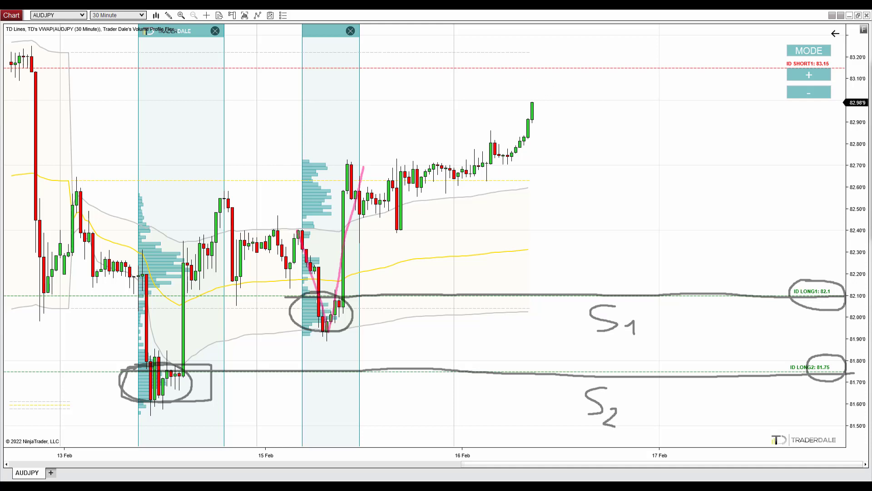
pyautogui.moveTo(562, 114)
pyautogui.mouseDown()
pyautogui.moveTo(612, 162)
pyautogui.moveTo(653, 273)
pyautogui.moveTo(649, 295)
pyautogui.mouseUp()
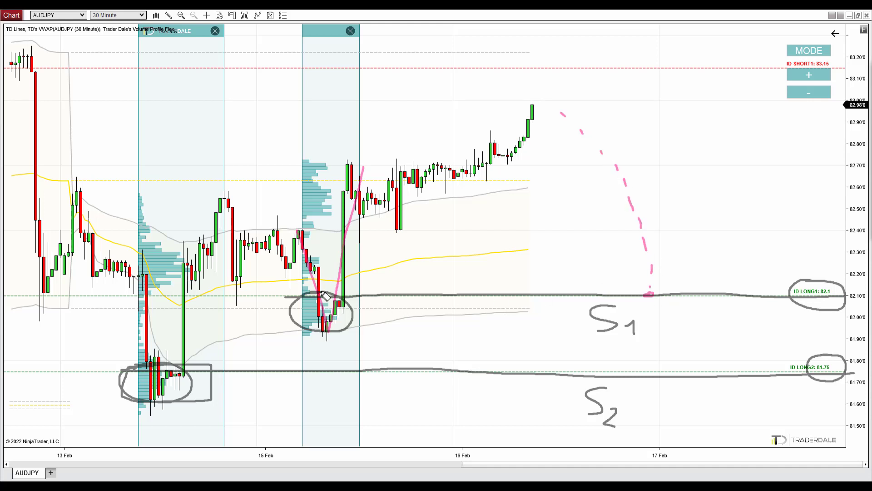
# Step: Sketch pink projected paths bouncing from S1 and dropping toward S2, and circle both labels
pyautogui.moveTo(322, 293)
pyautogui.mouseDown()
pyautogui.moveTo(289, 320)
pyautogui.moveTo(351, 335)
pyautogui.moveTo(315, 294)
pyautogui.mouseUp()
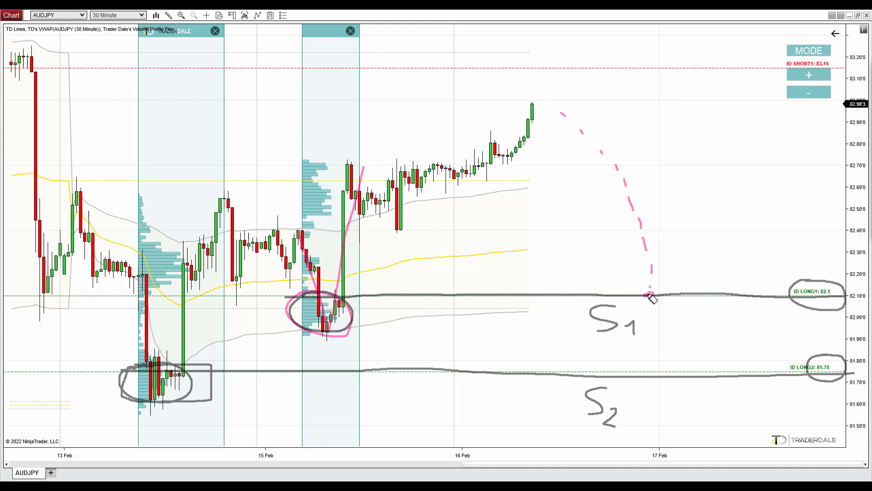
pyautogui.moveTo(652, 298)
pyautogui.mouseDown()
pyautogui.moveTo(685, 217)
pyautogui.moveTo(691, 234)
pyautogui.mouseUp()
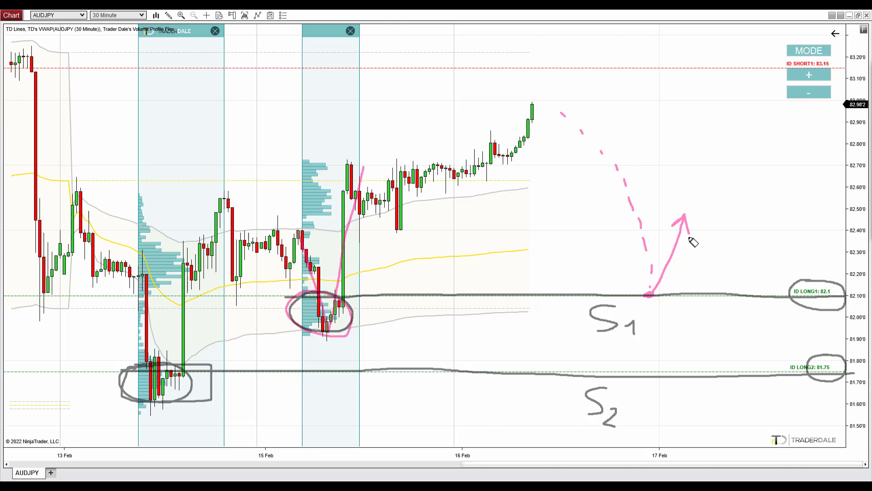
pyautogui.moveTo(622, 300); pyautogui.dragTo(674, 293)
pyautogui.moveTo(707, 208); pyautogui.dragTo(744, 362)
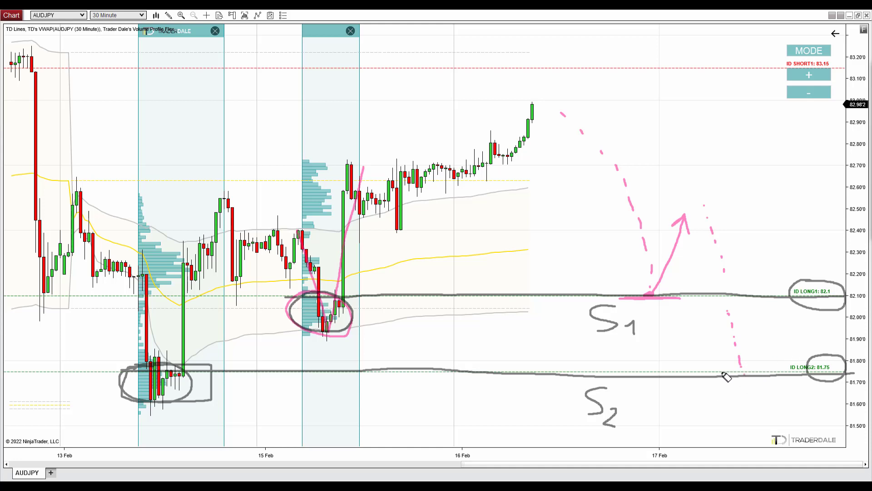
pyautogui.moveTo(723, 375)
pyautogui.mouseDown()
pyautogui.moveTo(707, 377)
pyautogui.moveTo(756, 376)
pyautogui.moveTo(773, 313)
pyautogui.moveTo(779, 329)
pyautogui.mouseUp()
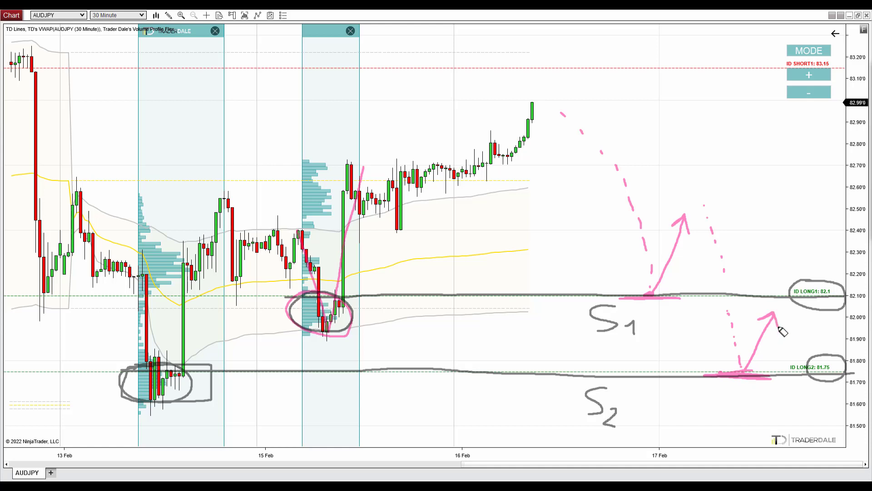
pyautogui.moveTo(599, 301)
pyautogui.mouseDown()
pyautogui.moveTo(614, 340)
pyautogui.moveTo(647, 307)
pyautogui.moveTo(599, 300)
pyautogui.mouseUp()
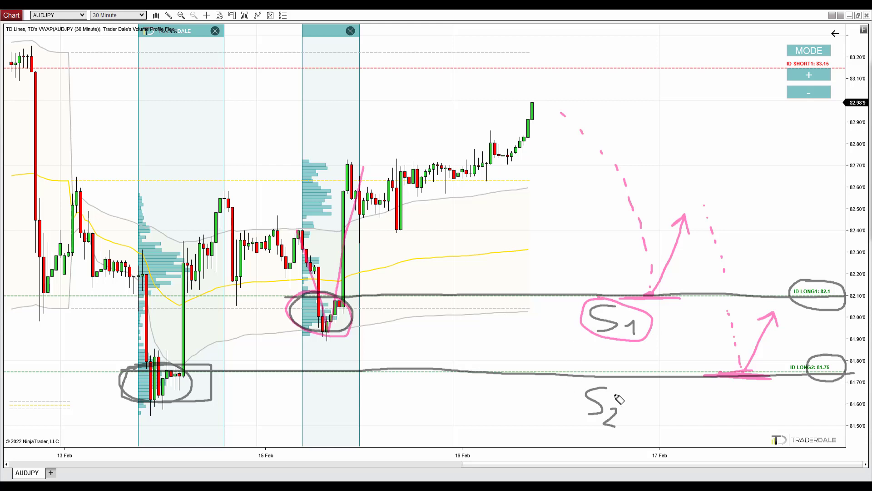
pyautogui.moveTo(610, 383); pyautogui.dragTo(586, 420)
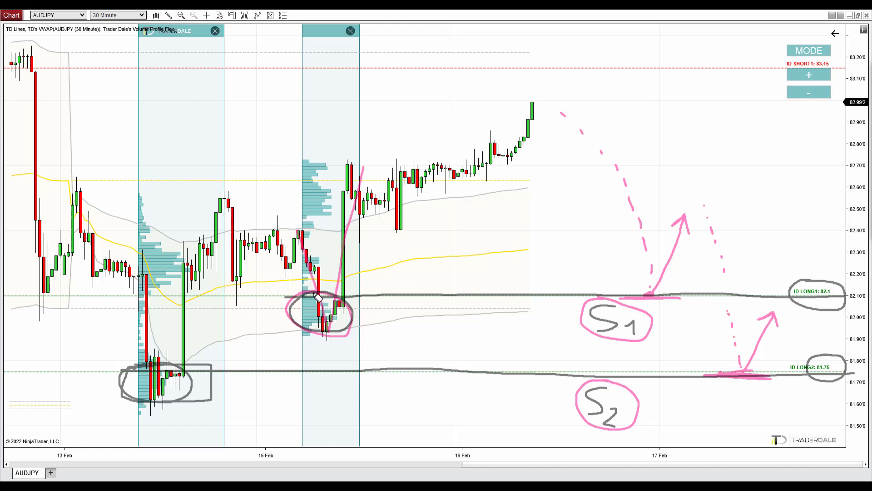
# Step: Ring the dip at the 82.1 support in pink and open the -50% Valentine Sale course page
pyautogui.moveTo(318, 298)
pyautogui.mouseDown()
pyautogui.moveTo(294, 308)
pyautogui.moveTo(324, 336)
pyautogui.moveTo(357, 318)
pyautogui.moveTo(348, 298)
pyautogui.mouseUp()
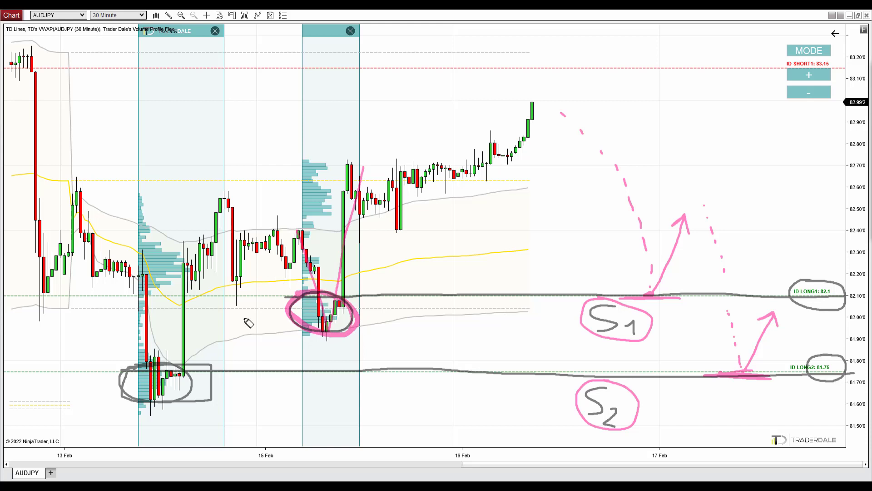
pyautogui.moveTo(159, 363)
pyautogui.mouseDown()
pyautogui.moveTo(128, 389)
pyautogui.moveTo(137, 376)
pyautogui.mouseUp()
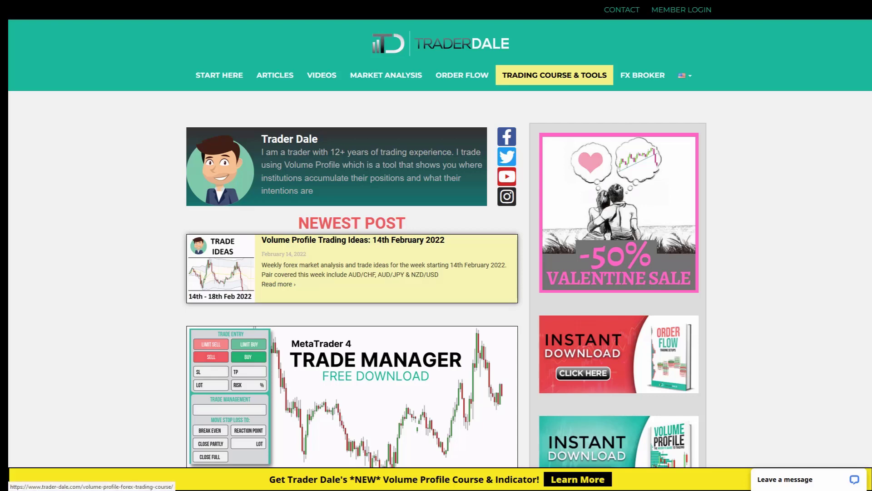
pyautogui.moveTo(639, 154)
pyautogui.mouseDown()
pyautogui.moveTo(543, 287)
pyautogui.moveTo(624, 137)
pyautogui.mouseUp()
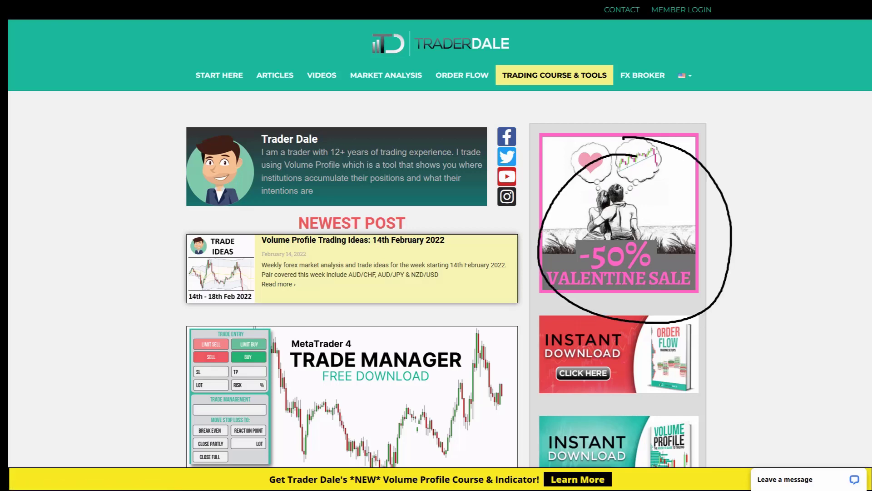
pyautogui.click(618, 203)
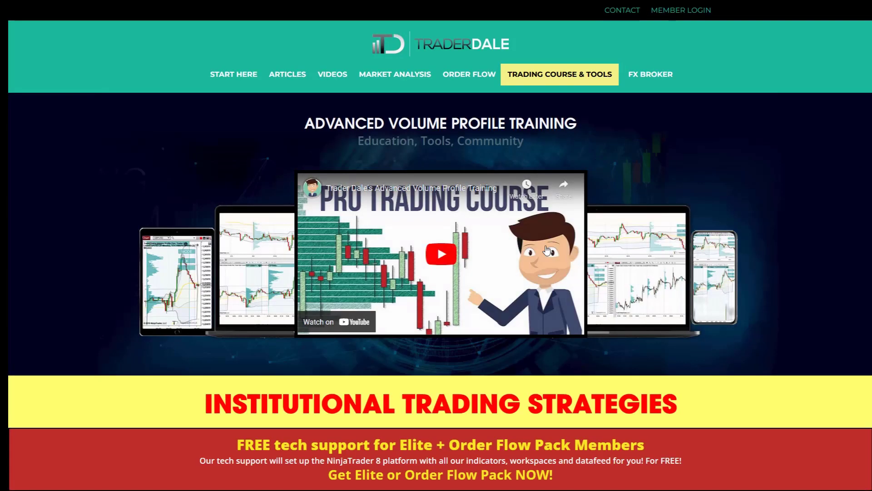
# Step: Underline the Elite Pack, video course, trading levels, Volume Profile Pack and Bonus headings in yellow, circle FREE!, then clear
pyautogui.scroll(-20, 546, 251)
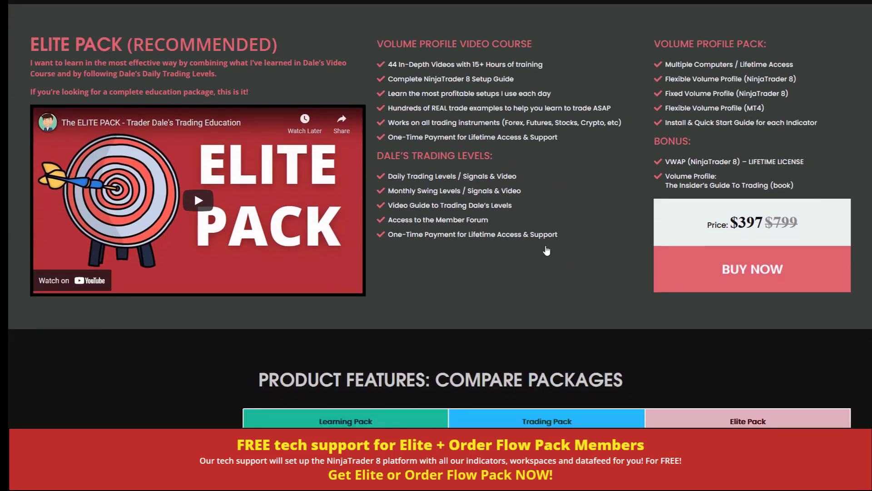
pyautogui.scroll(1, 547, 250)
pyautogui.moveTo(18, 58)
pyautogui.mouseDown()
pyautogui.moveTo(833, 59)
pyautogui.moveTo(857, 253)
pyautogui.moveTo(772, 370)
pyautogui.moveTo(26, 361)
pyautogui.moveTo(34, 131)
pyautogui.moveTo(19, 58)
pyautogui.mouseUp()
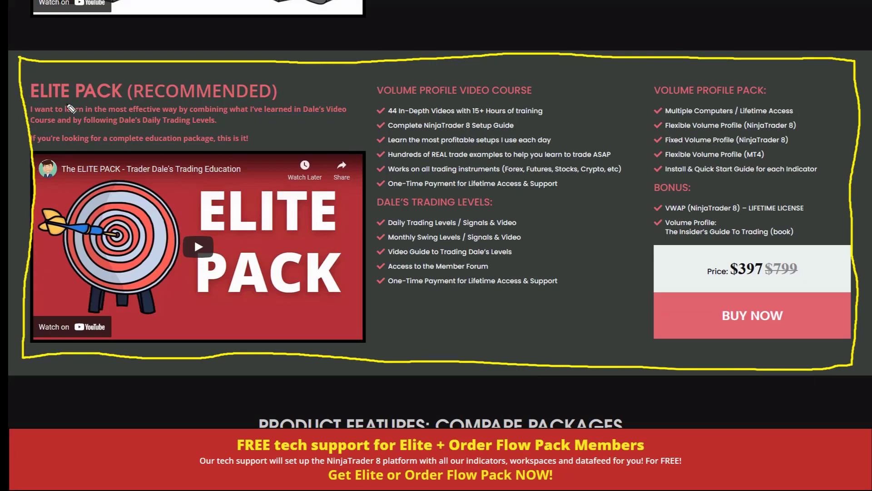
pyautogui.moveTo(30, 101); pyautogui.dragTo(278, 103)
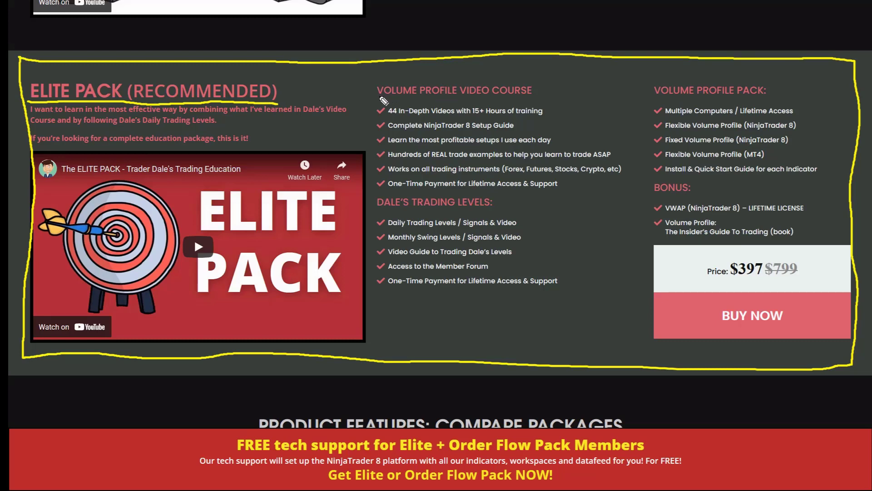
pyautogui.moveTo(367, 98); pyautogui.dragTo(538, 98)
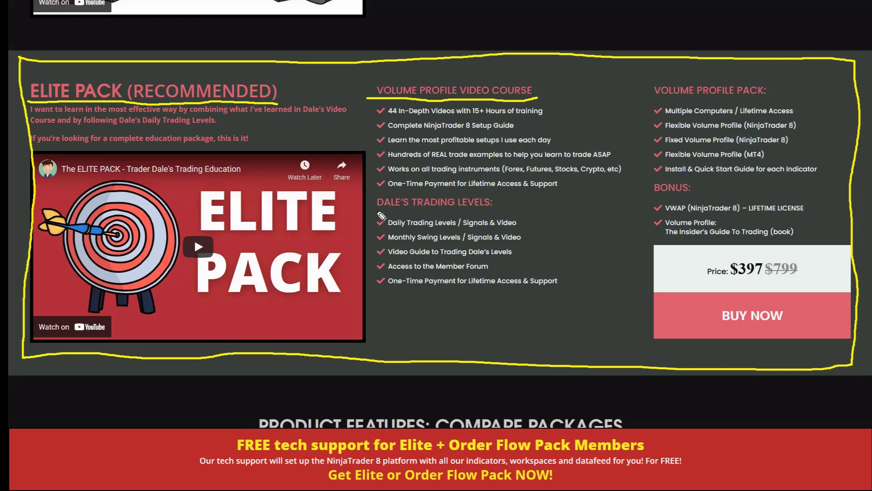
pyautogui.moveTo(375, 211); pyautogui.dragTo(496, 211)
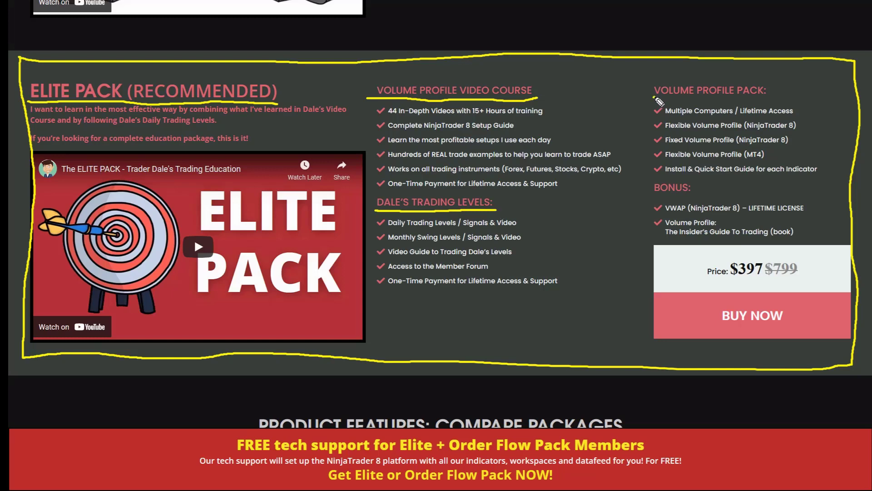
pyautogui.moveTo(655, 97); pyautogui.dragTo(789, 98)
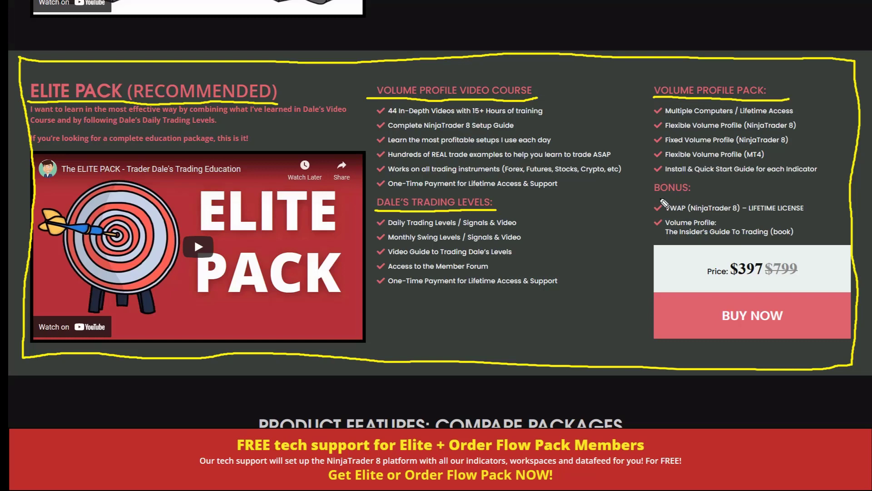
pyautogui.moveTo(653, 197); pyautogui.dragTo(707, 197)
pyautogui.moveTo(31, 155)
pyautogui.mouseDown()
pyautogui.moveTo(337, 156)
pyautogui.moveTo(374, 234)
pyautogui.moveTo(289, 351)
pyautogui.moveTo(35, 355)
pyautogui.moveTo(20, 267)
pyautogui.moveTo(23, 165)
pyautogui.moveTo(76, 148)
pyautogui.mouseUp()
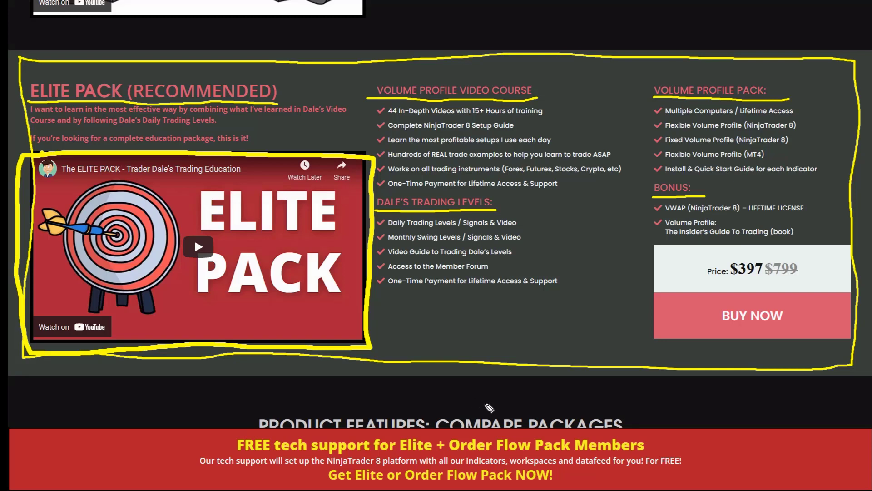
pyautogui.moveTo(680, 453)
pyautogui.mouseDown()
pyautogui.moveTo(658, 466)
pyautogui.moveTo(684, 454)
pyautogui.mouseUp()
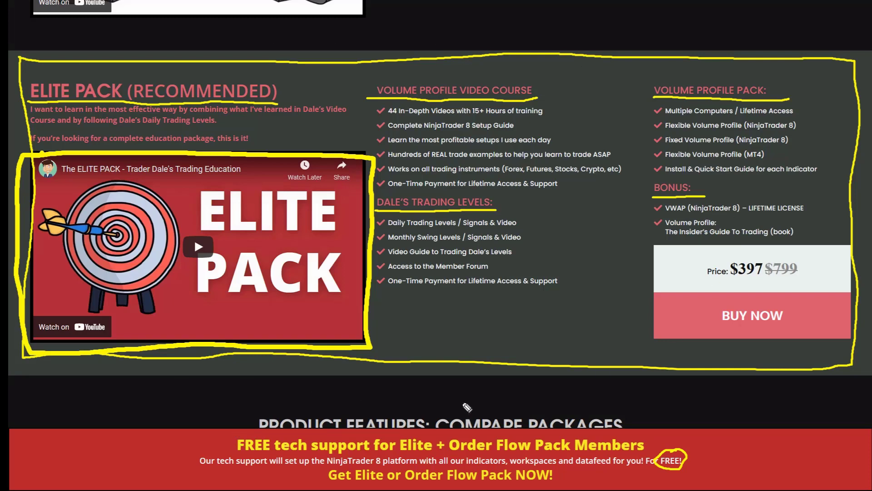
pyautogui.press('Escape')
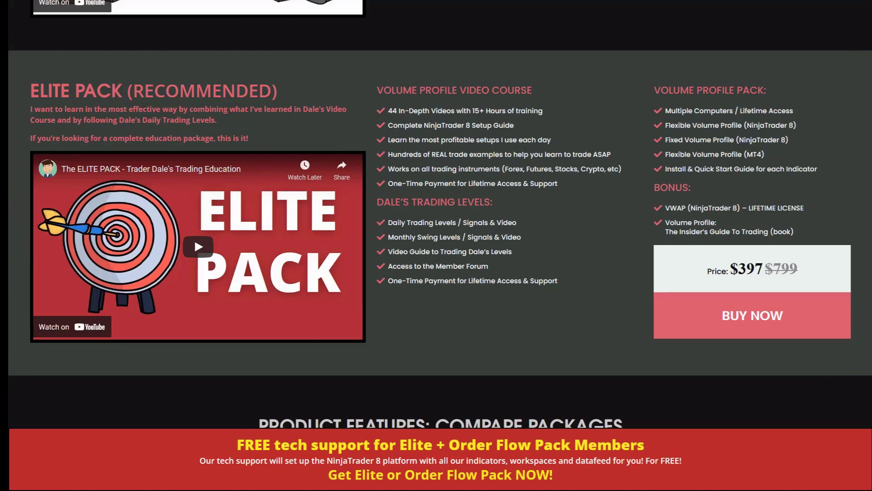
# Step: Return to the page top, circle ORDER FLOW in the navigation bar, then clear the drawing
pyautogui.scroll(20, 194, 238)
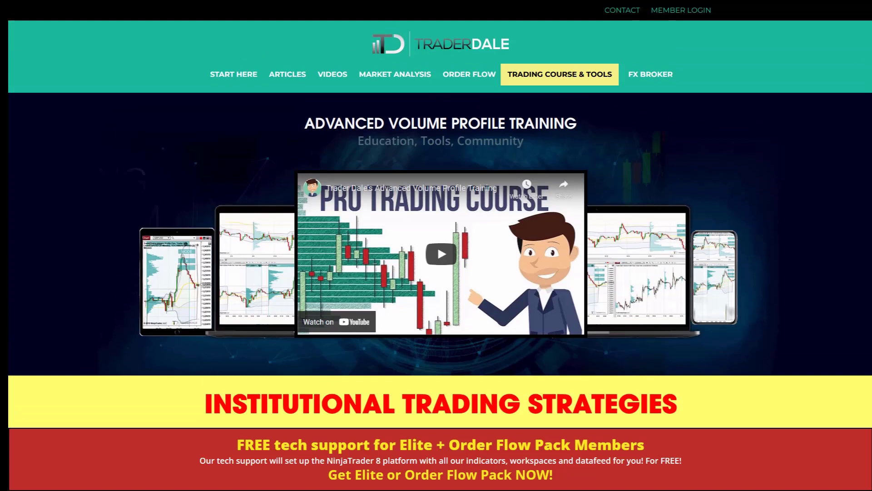
pyautogui.moveTo(467, 58)
pyautogui.mouseDown()
pyautogui.moveTo(500, 93)
pyautogui.moveTo(459, 59)
pyautogui.mouseUp()
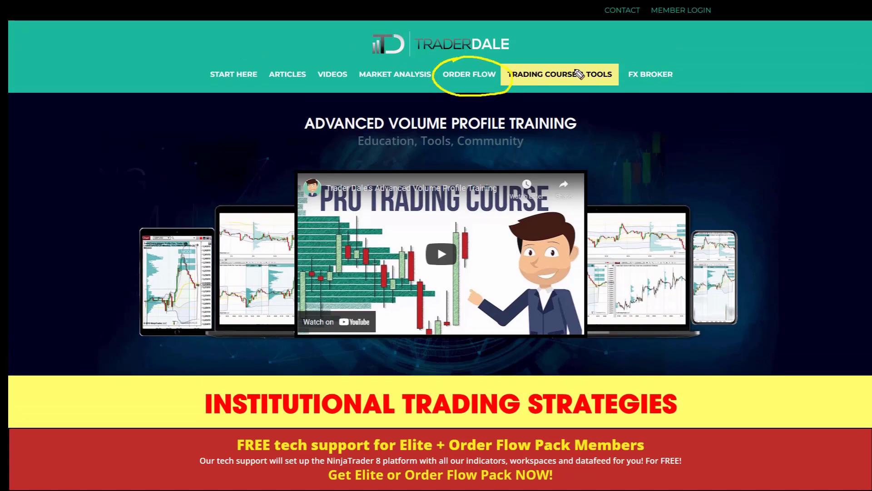
pyautogui.press('Escape')
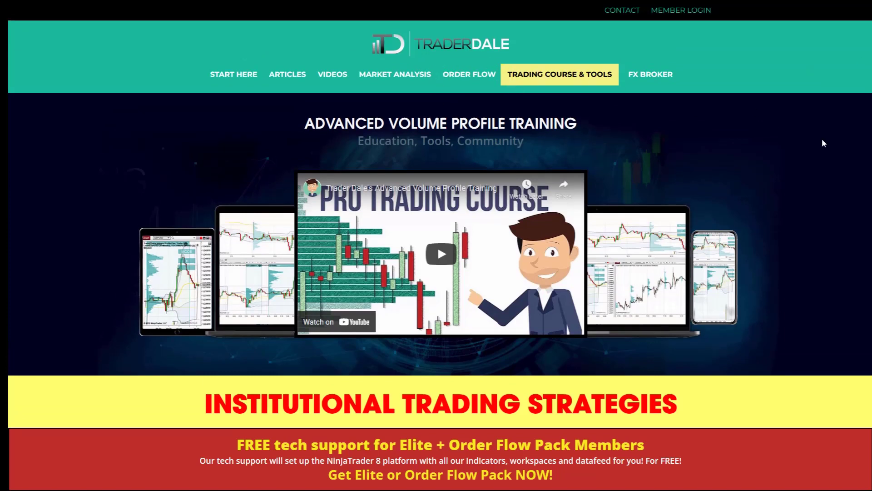
# Step: Open the Order Flow pack page and underline its software, 12 Hour Video Course and Volume Profile pack items in pink
pyautogui.click(474, 81)
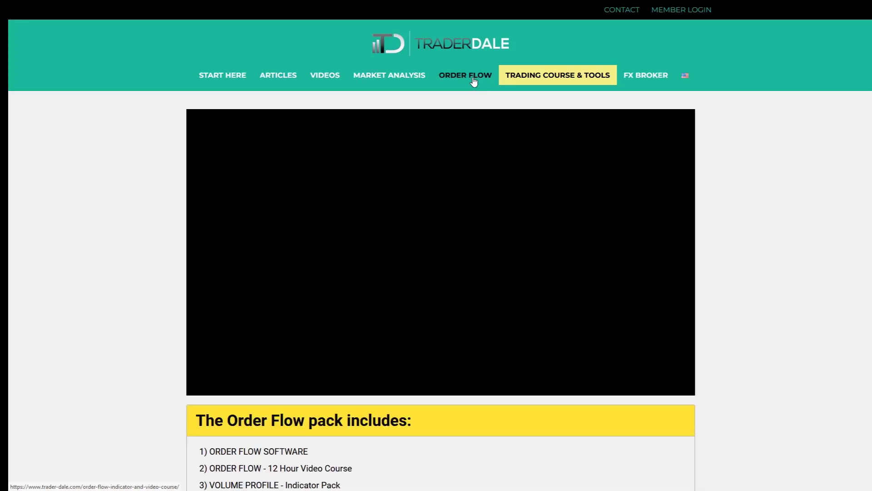
pyautogui.scroll(-3, 735, 267)
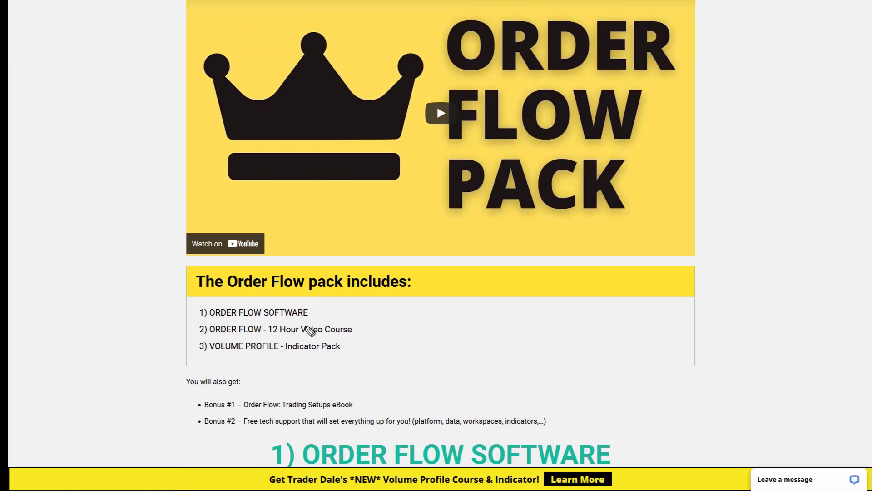
pyautogui.moveTo(195, 320); pyautogui.dragTo(320, 320)
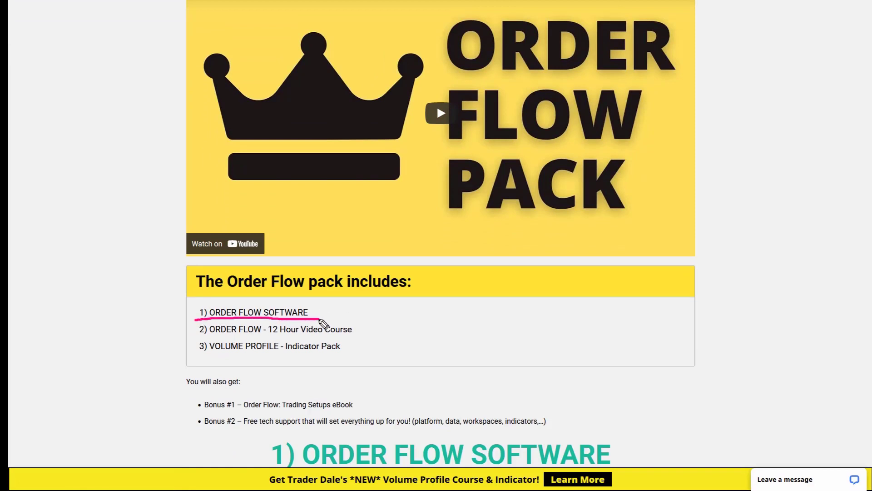
pyautogui.moveTo(208, 338); pyautogui.dragTo(353, 336)
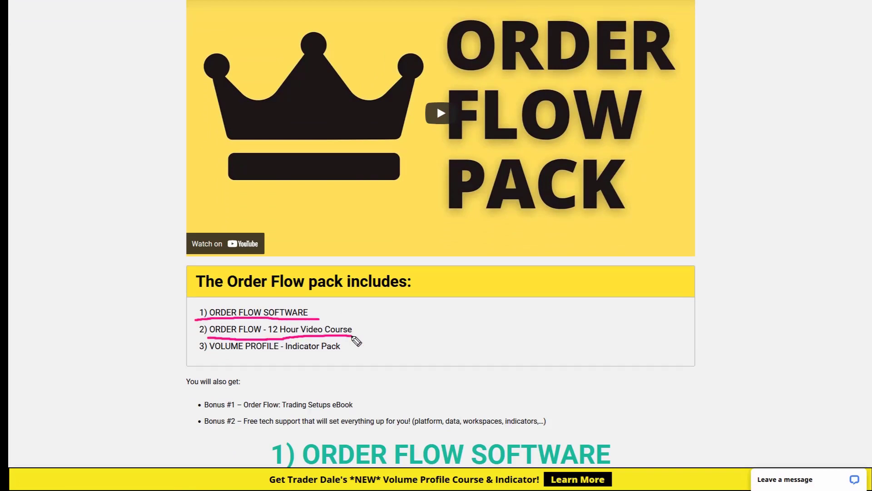
pyautogui.moveTo(206, 353); pyautogui.dragTo(336, 358)
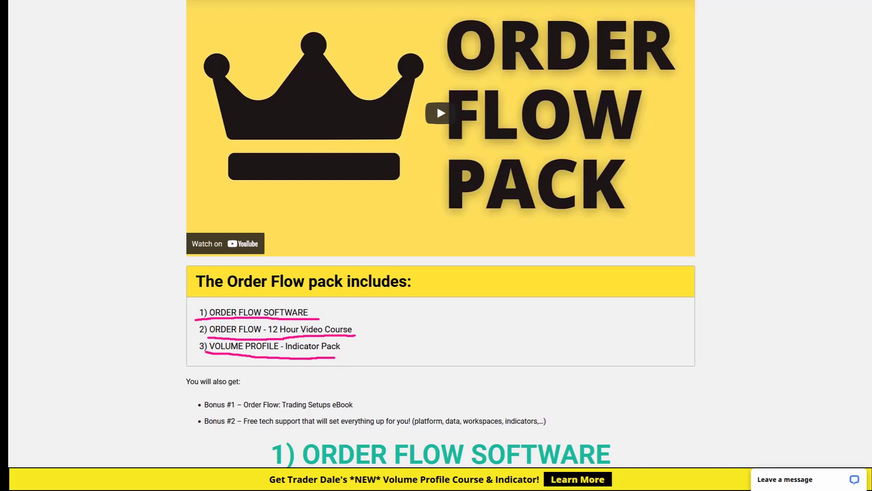
pyautogui.scroll(-20, 866, 340)
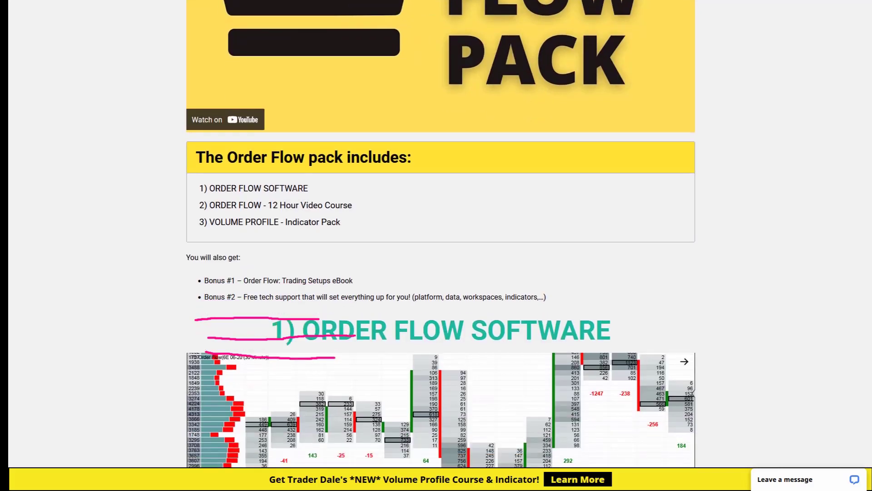
# Step: Bring the Order Flow Pack box into view and circle its $397 (was $799) price in pink
pyautogui.scroll(-14, 866, 340)
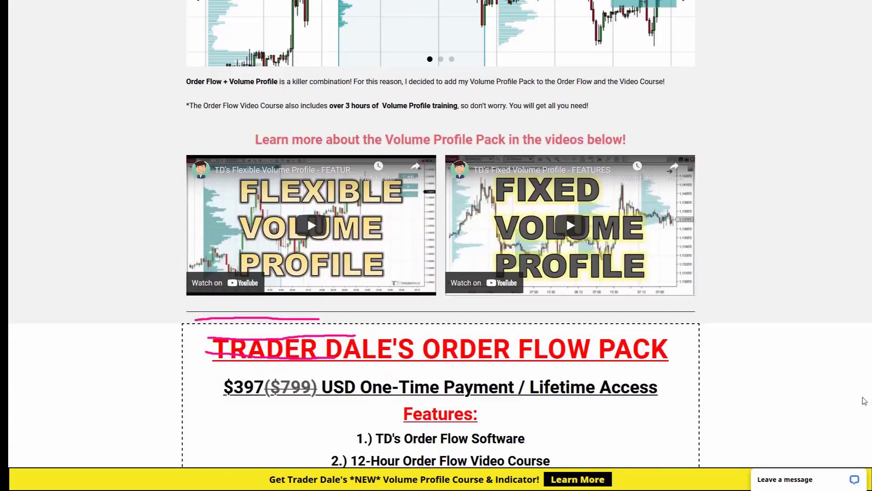
pyautogui.scroll(1, 869, 386)
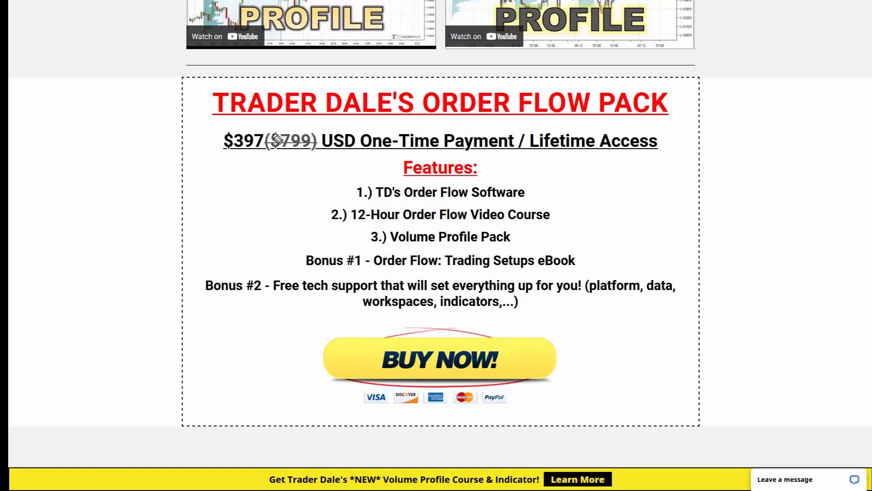
pyautogui.moveTo(276, 136)
pyautogui.mouseDown()
pyautogui.moveTo(301, 159)
pyautogui.moveTo(272, 129)
pyautogui.mouseUp()
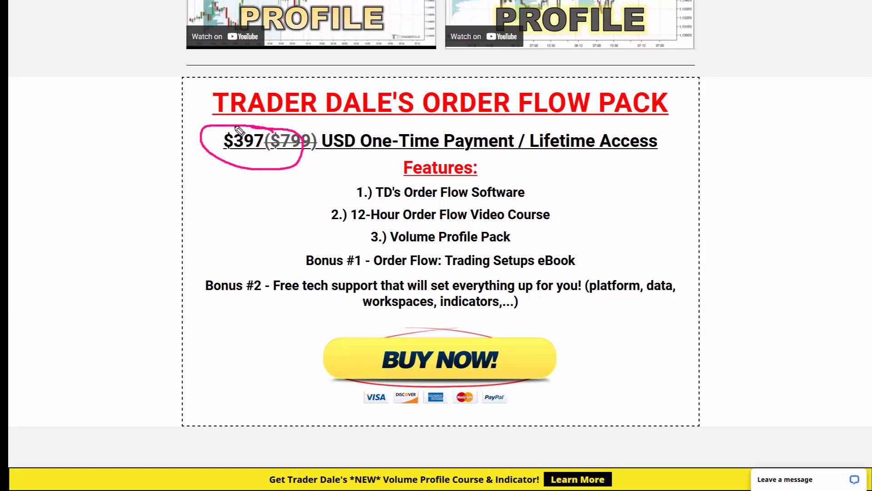